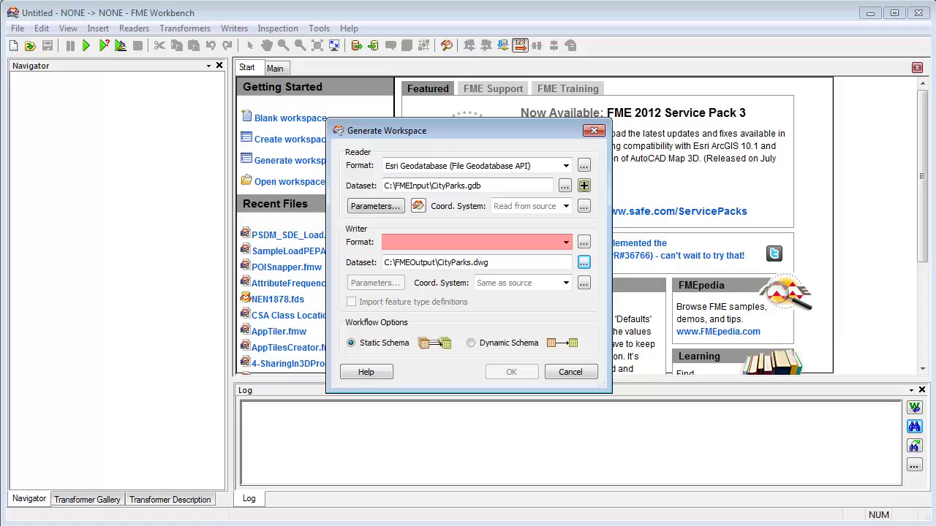
# - Choose Autodesk AutoCAD DWG/DXF as the writer format and generate the FILEGDB-to-AutoCAD workspace
pyautogui.click(583, 243)
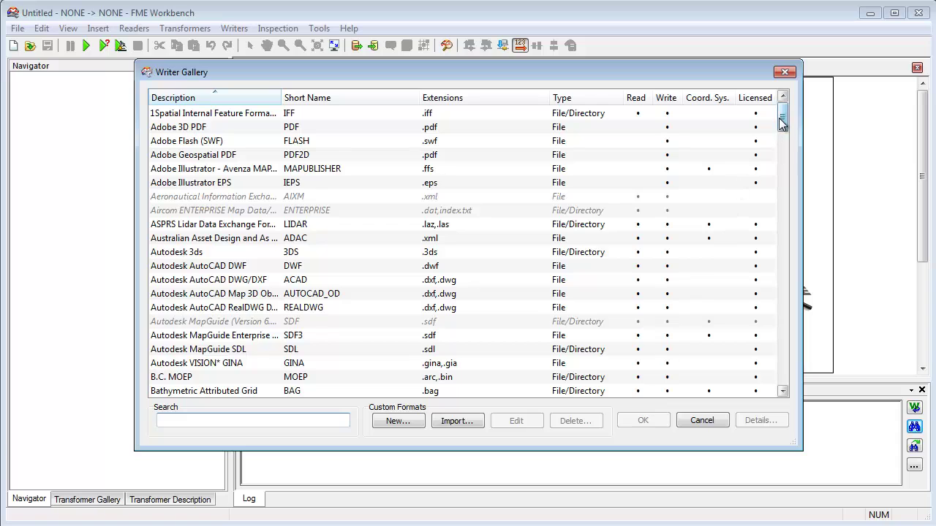
pyautogui.moveTo(781, 123); pyautogui.dragTo(756, 125)
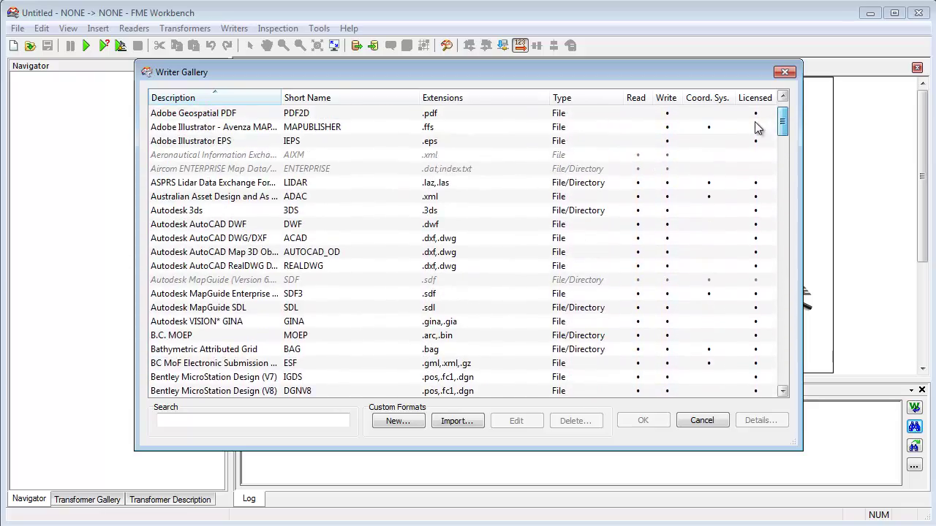
pyautogui.click(247, 239)
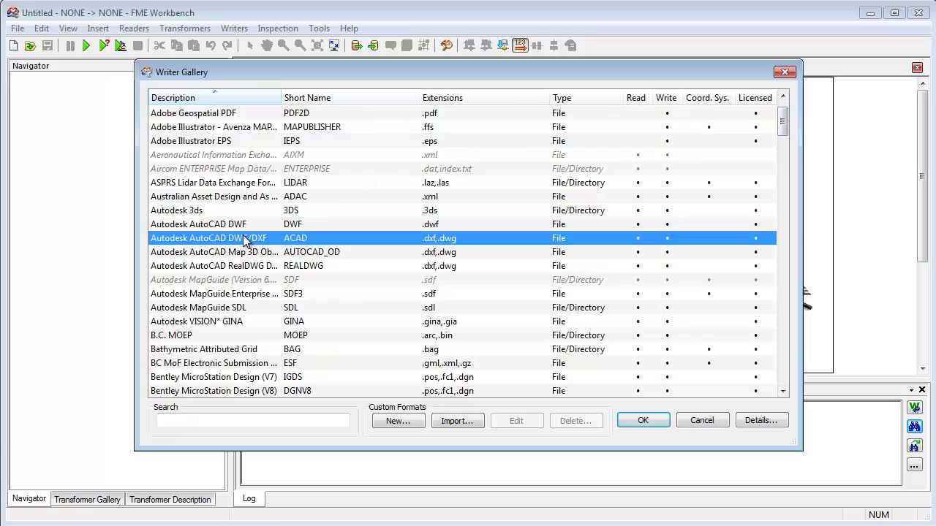
pyautogui.click(639, 423)
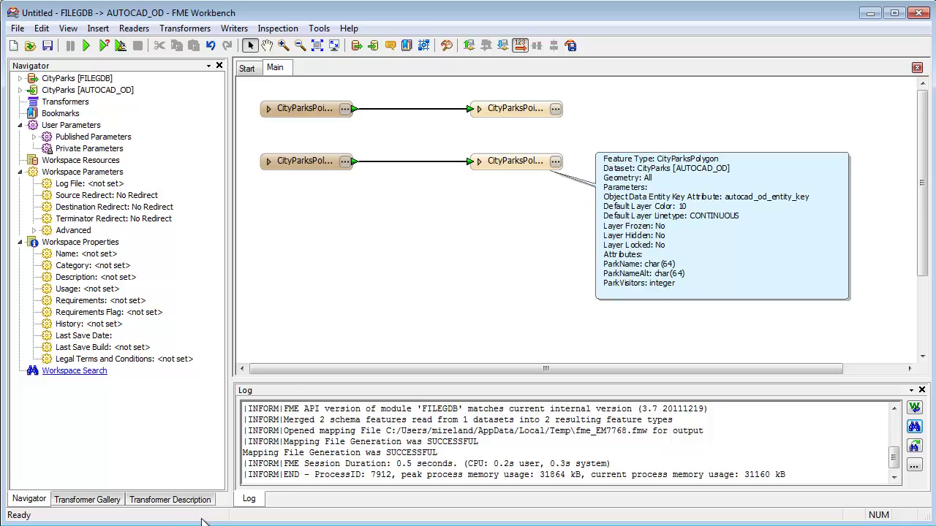
# - Move the CityParksPolygon writer info balloon aside and clear the canvas selection
pyautogui.click(505, 167)
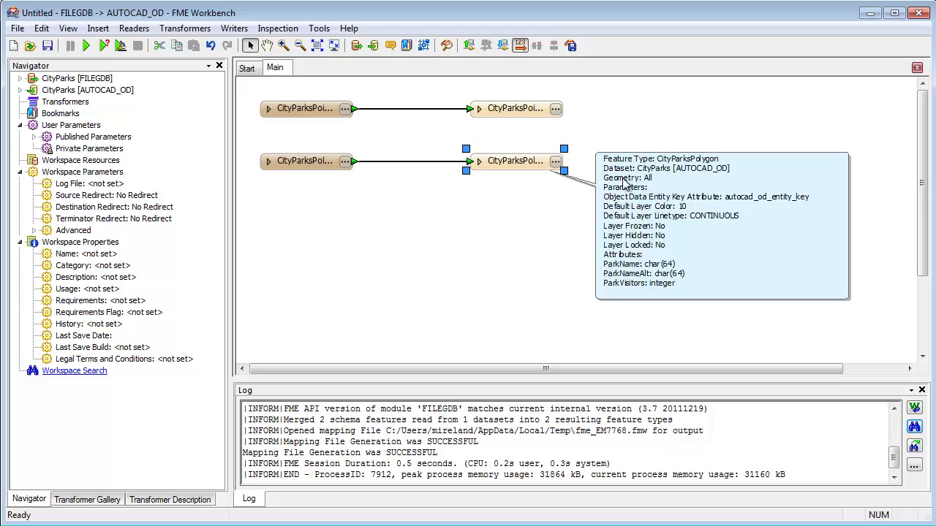
pyautogui.moveTo(816, 208); pyautogui.dragTo(824, 177)
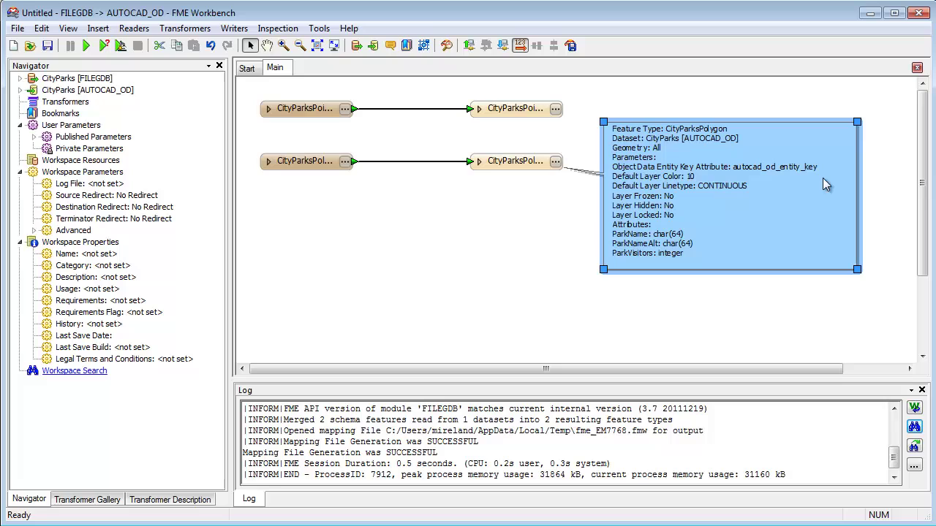
pyautogui.click(497, 223)
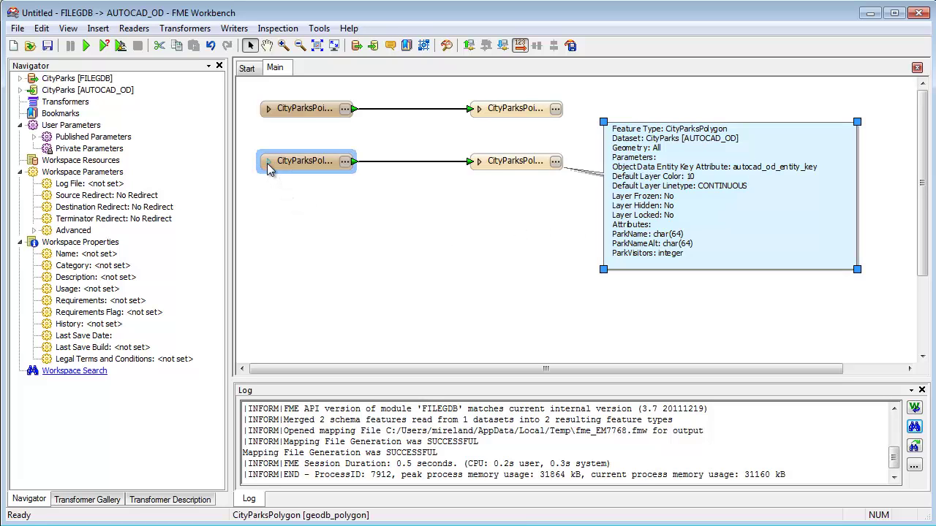
# - Expand CityParksPolygon source and destination to show ParkName, ParkNameAlt and ParkVisitors links
pyautogui.moveTo(268, 168)
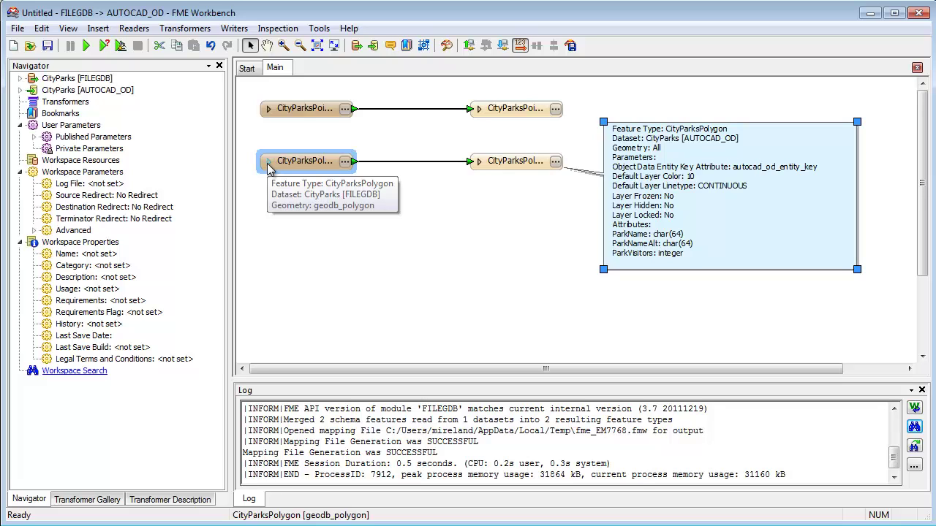
pyautogui.click(268, 165)
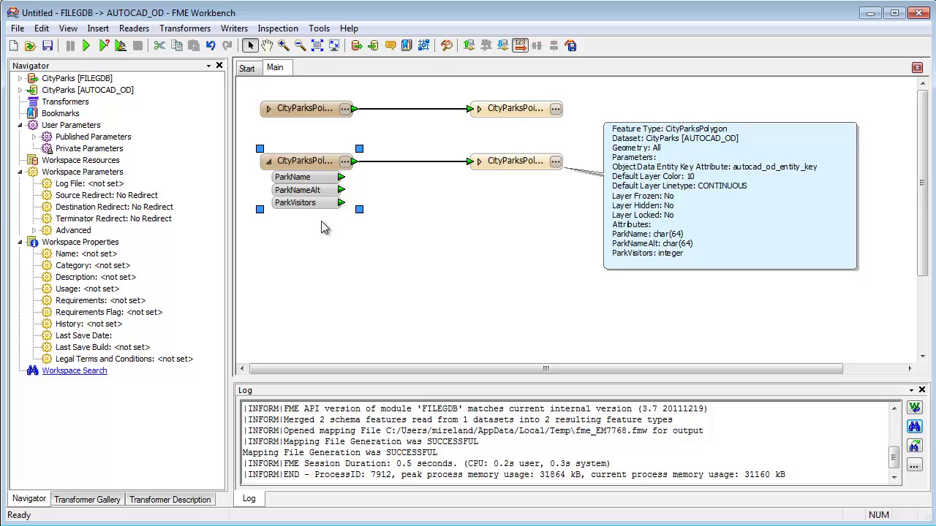
pyautogui.click(479, 162)
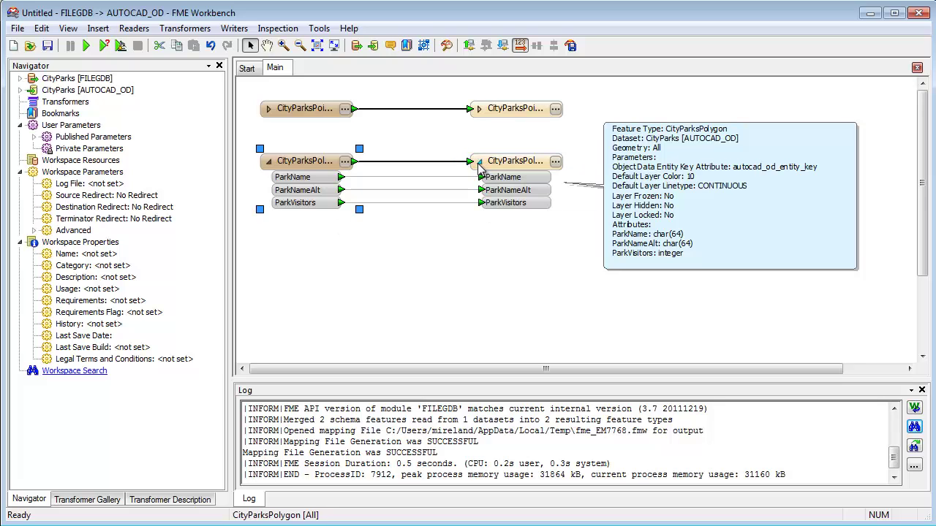
pyautogui.click(479, 166)
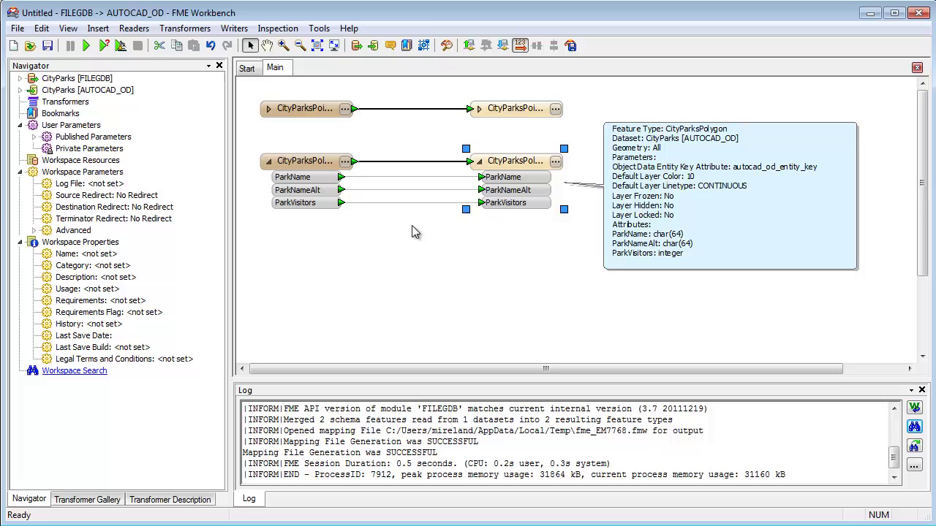
# - Run the translation, writing 22 features through each CityParks connection with 0 warnings
pyautogui.click(86, 46)
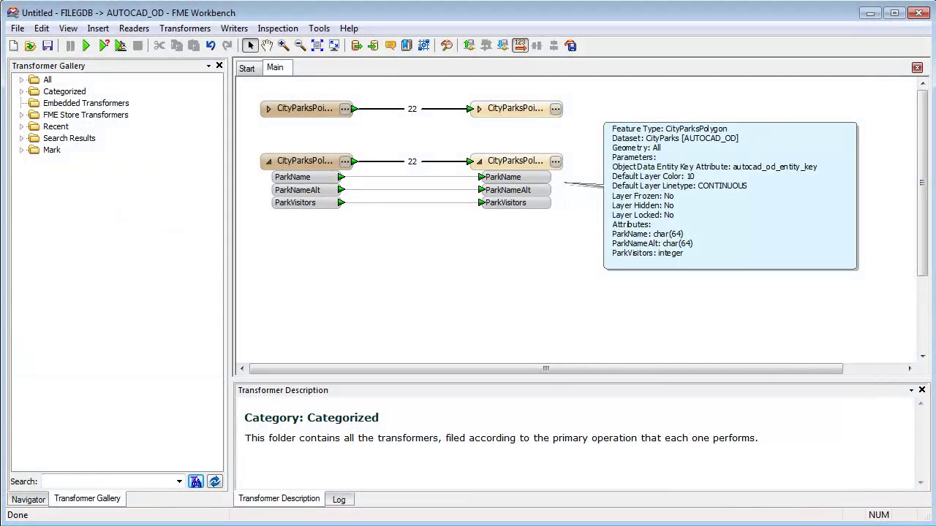
# - Browse the All transformers list descriptions, then expand the Categorized transformer folder
pyautogui.click(21, 80)
pyautogui.click(88, 186)
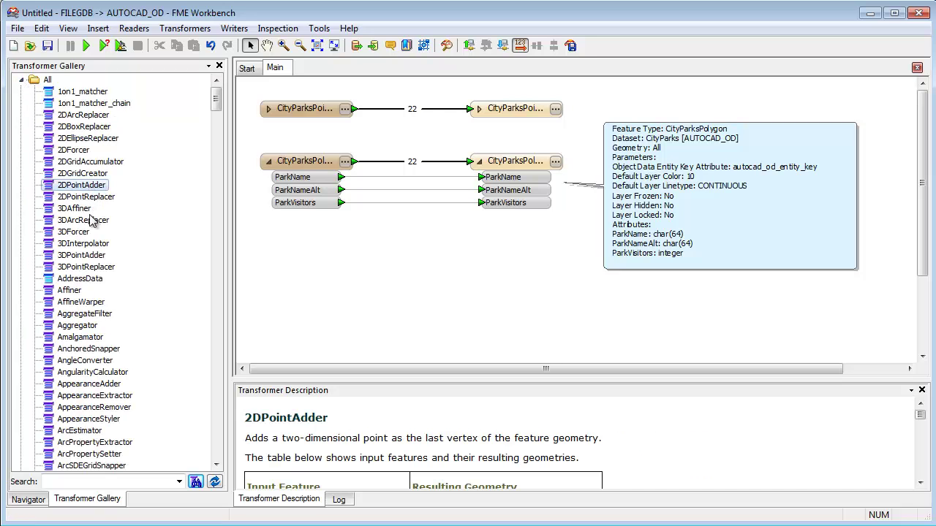
pyautogui.click(90, 256)
pyautogui.click(88, 324)
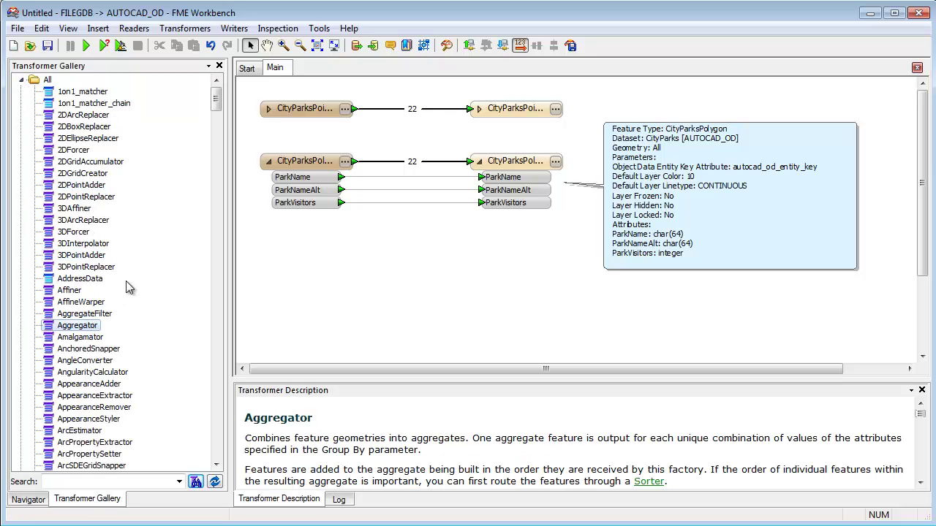
pyautogui.moveTo(215, 103); pyautogui.dragTo(227, 395)
pyautogui.click(82, 291)
pyautogui.press('Home')
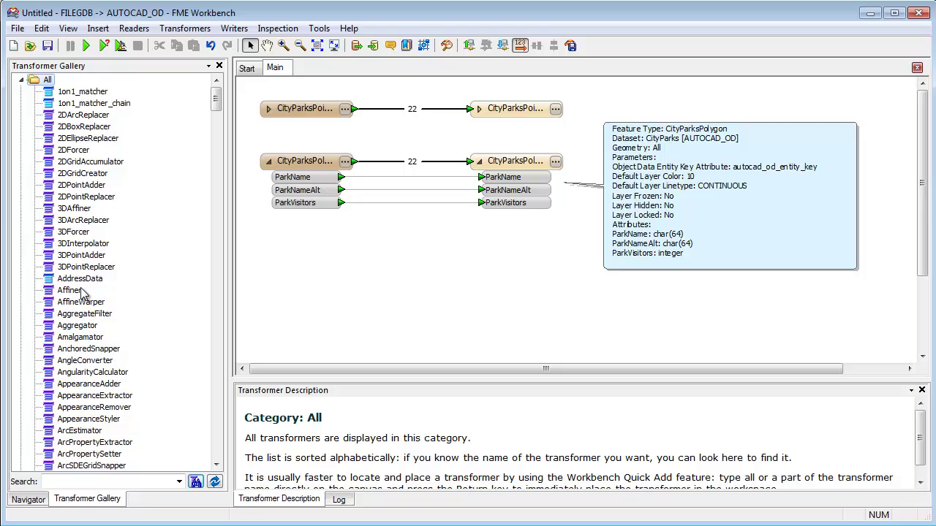
pyautogui.press('Left')
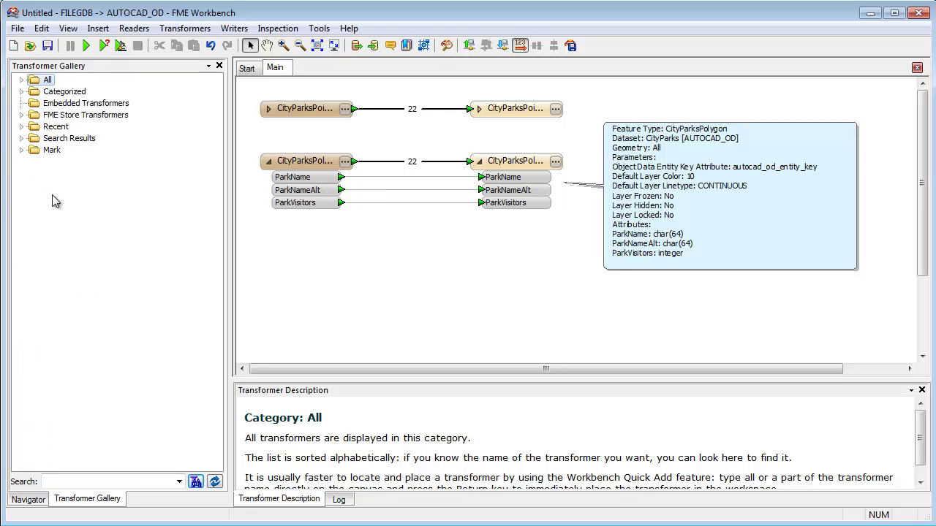
pyautogui.press('Down')
pyautogui.press('Right')
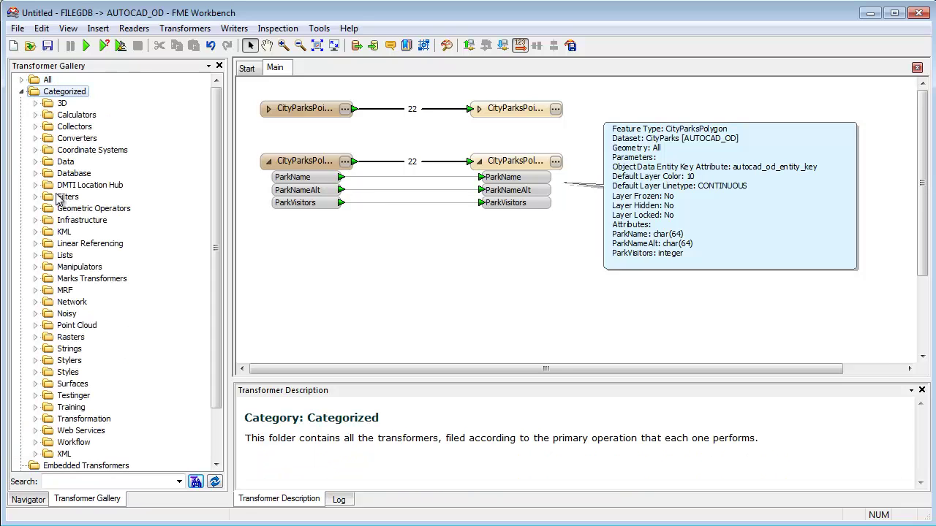
# - Place DGNStyler and DWGStyler from the Stylers category on the canvas and open DGNStyler's parameters
pyautogui.click(35, 360)
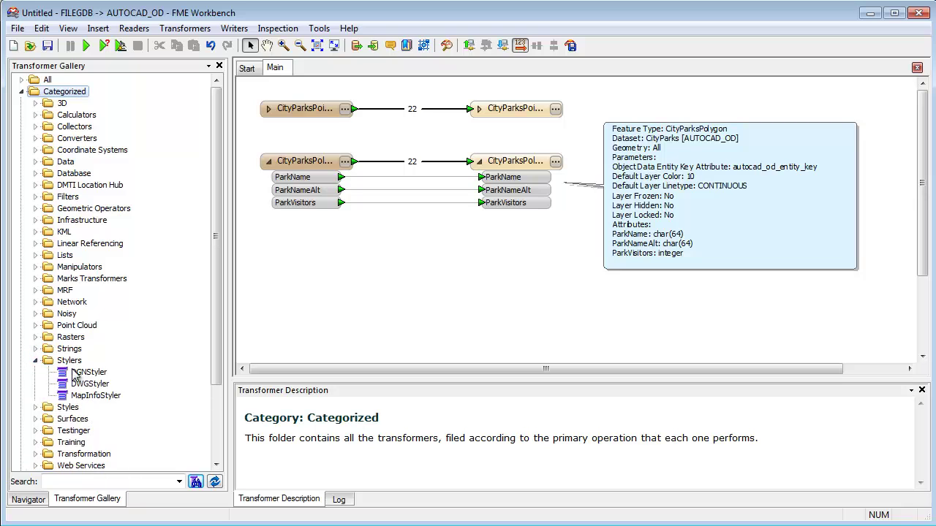
pyautogui.moveTo(89, 375); pyautogui.dragTo(345, 230)
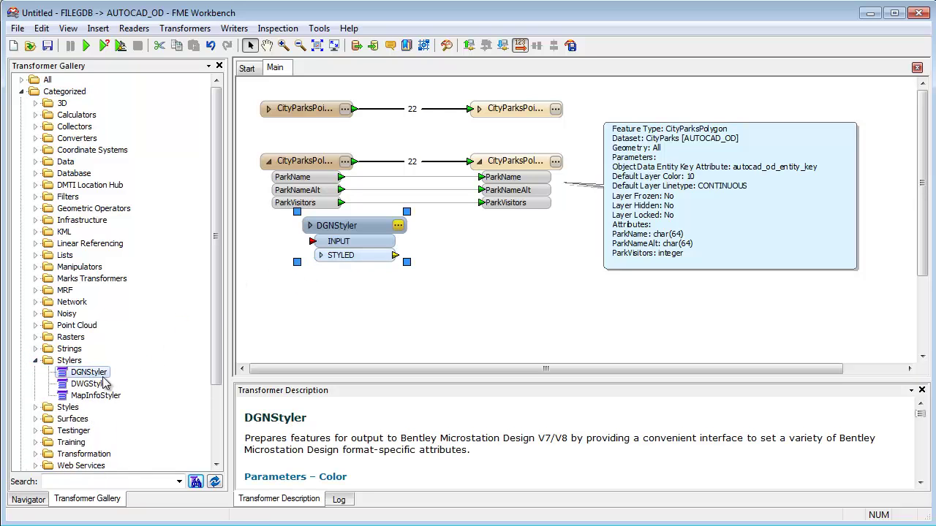
pyautogui.moveTo(94, 384); pyautogui.dragTo(503, 243)
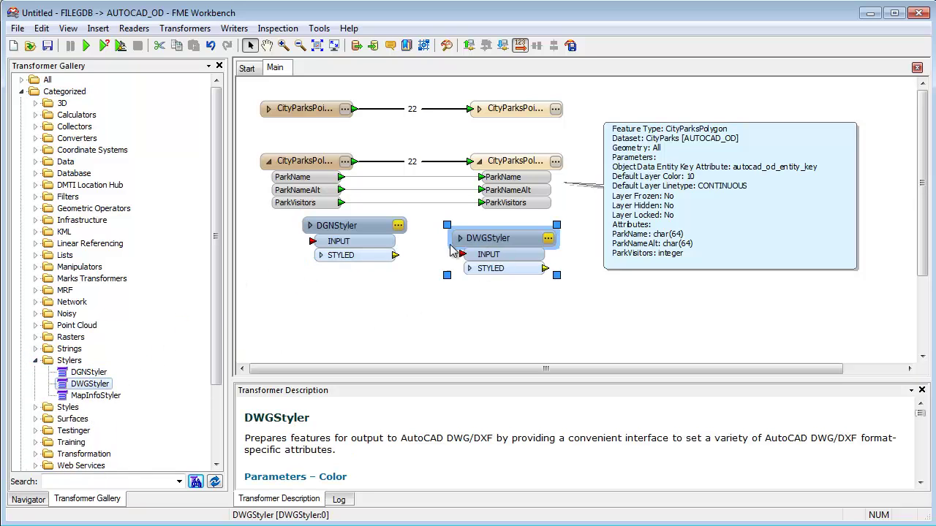
pyautogui.click(399, 227)
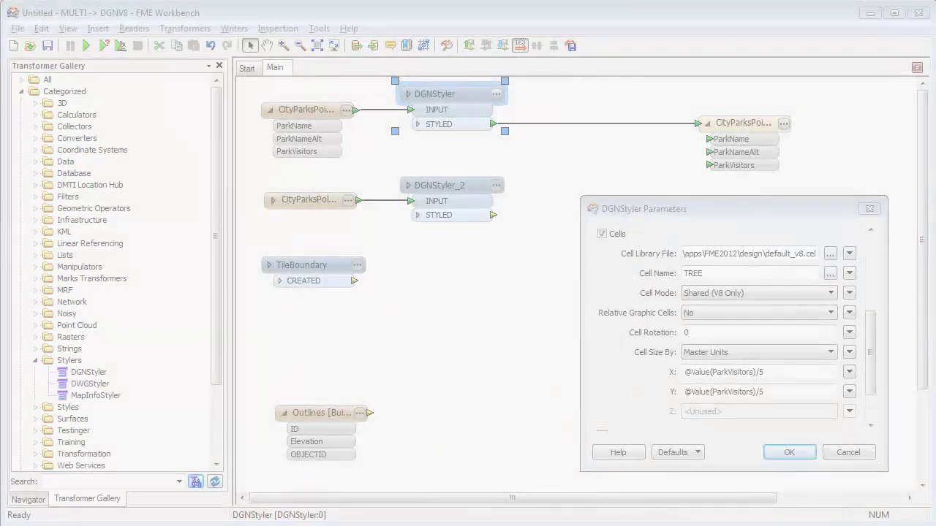
pyautogui.click(693, 212)
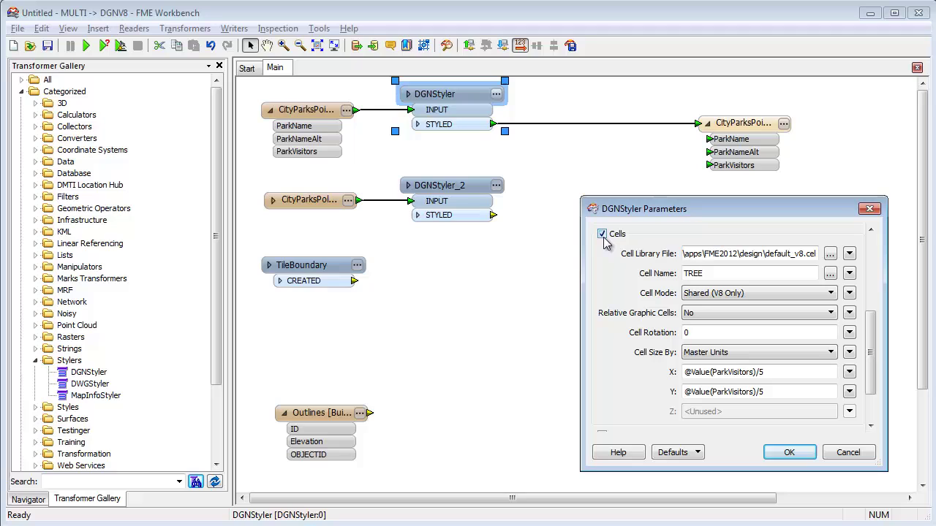
pyautogui.click(737, 254)
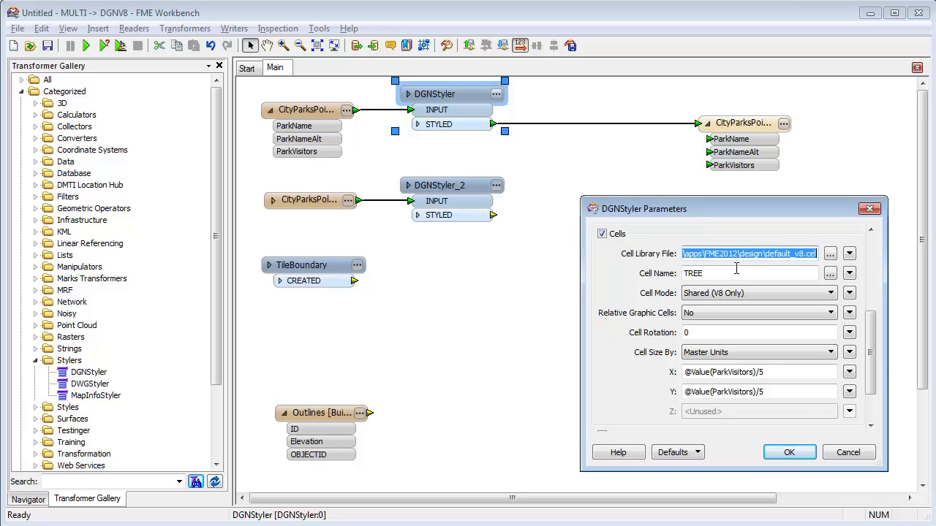
pyautogui.click(737, 271)
pyautogui.click(782, 372)
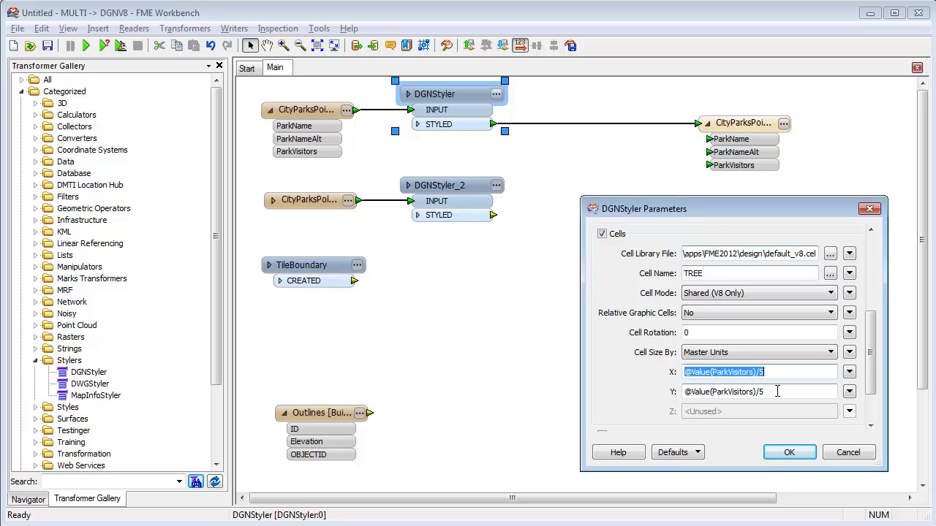
pyautogui.click(778, 392)
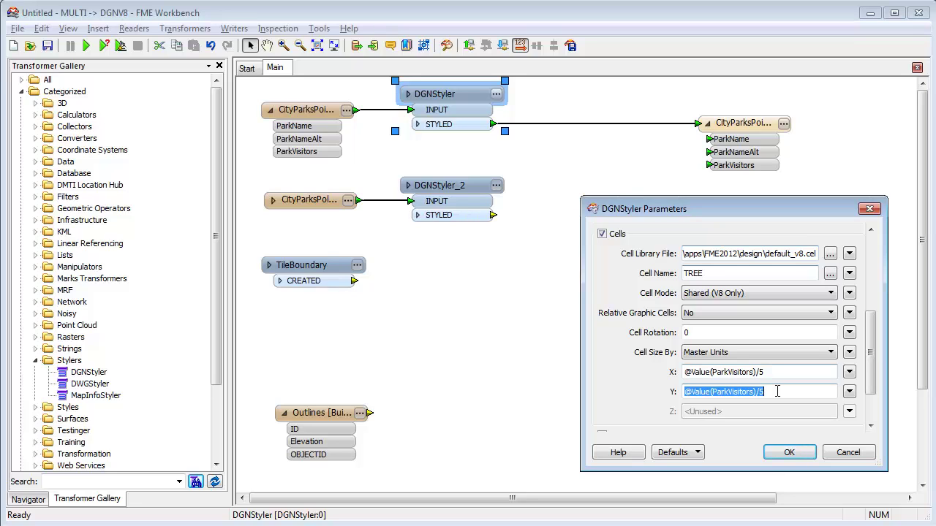
pyautogui.click(789, 453)
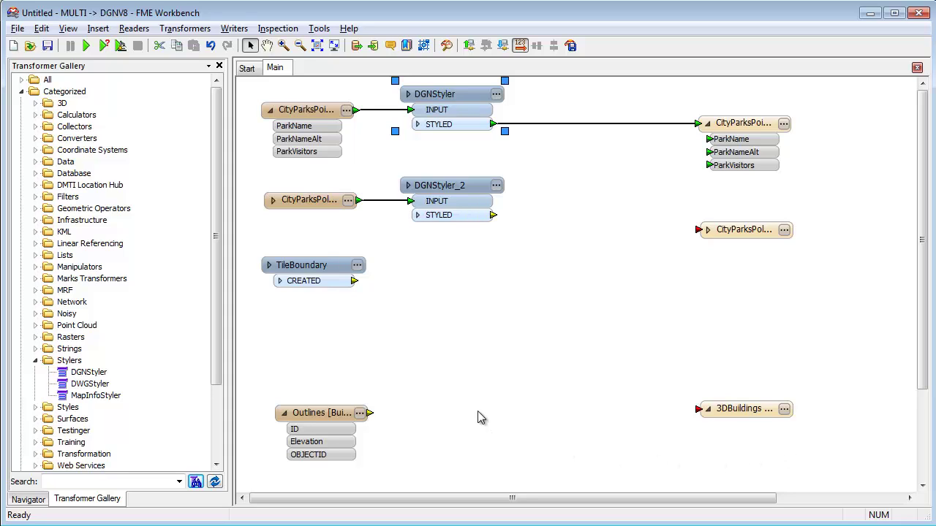
# - Quick-add an AreaBuilder fed by Outlines by typing AreaBuilder on the canvas
pyautogui.write('AreaBuilder')
pyautogui.press('Return')
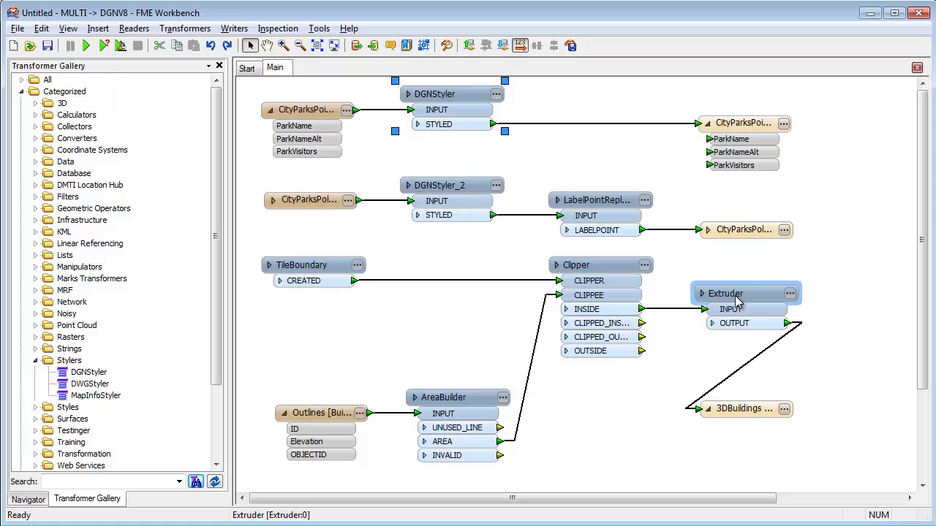
pyautogui.hotkey('alt', 'Tab')
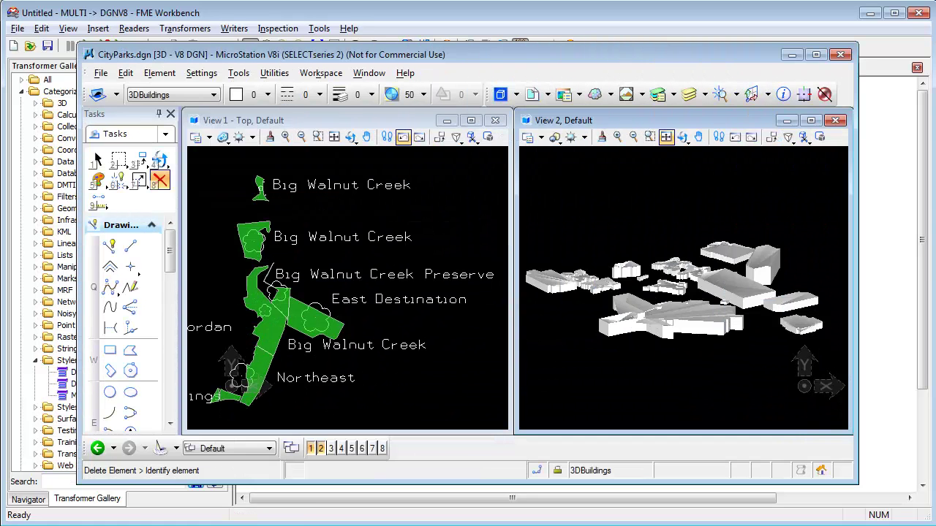